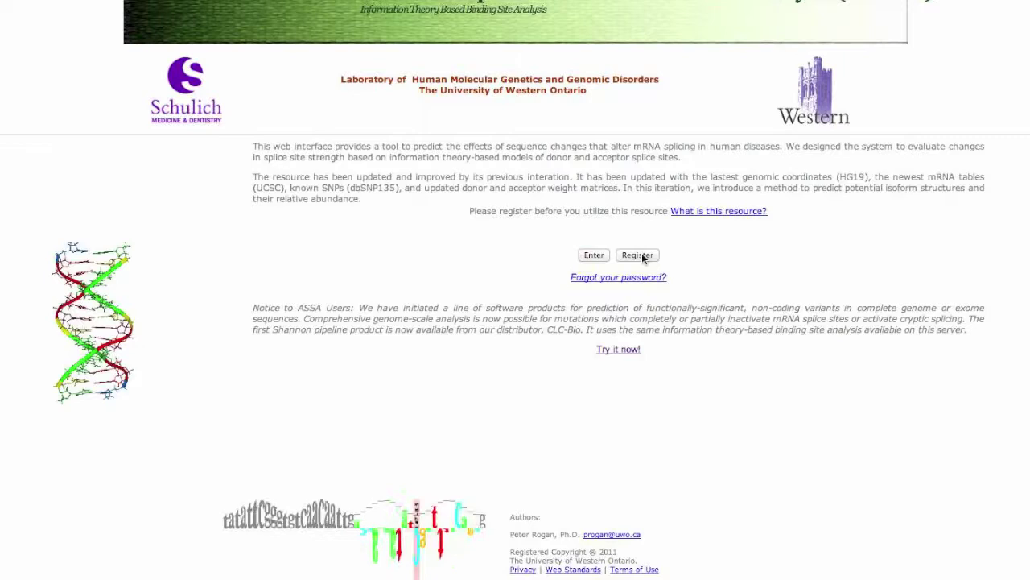
# Enter the splice site analysis resource and agree to its terms of use.
pyautogui.click(599, 255)
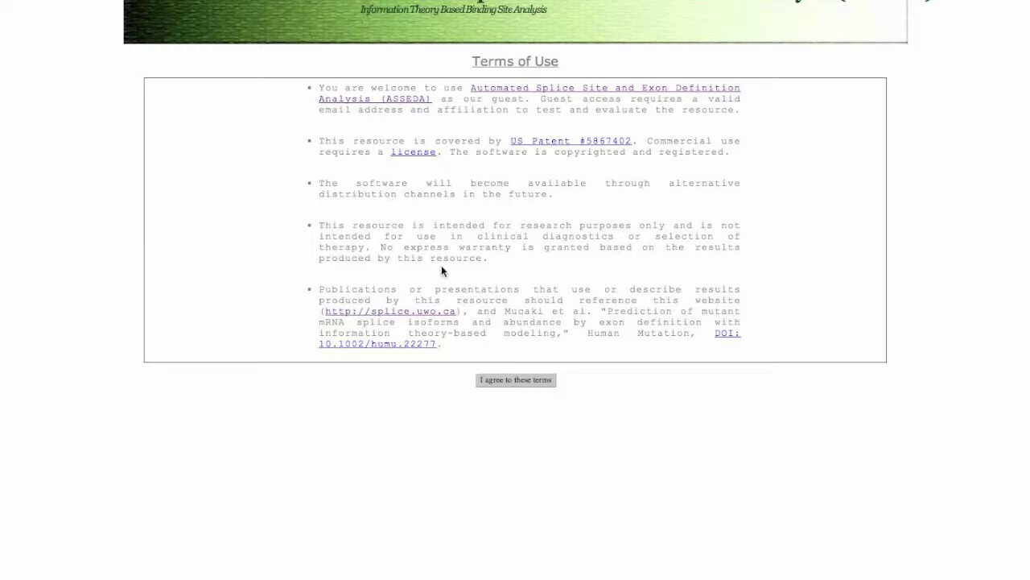
pyautogui.click(506, 383)
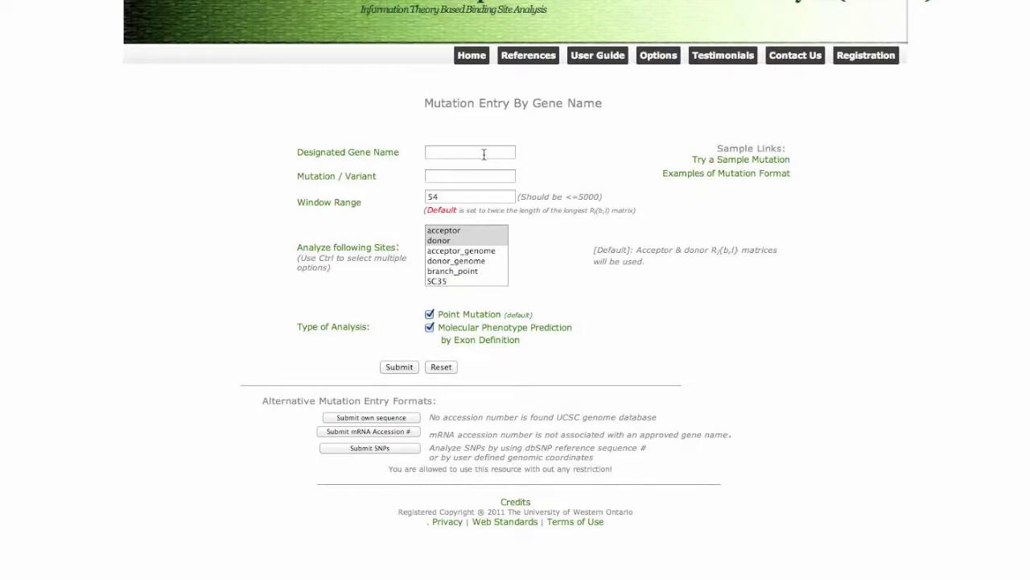
# Set the designated gene name to BRCA1 and make the Mutation / Variant entry ready for input.
pyautogui.click(454, 151)
pyautogui.write('BRCA1')
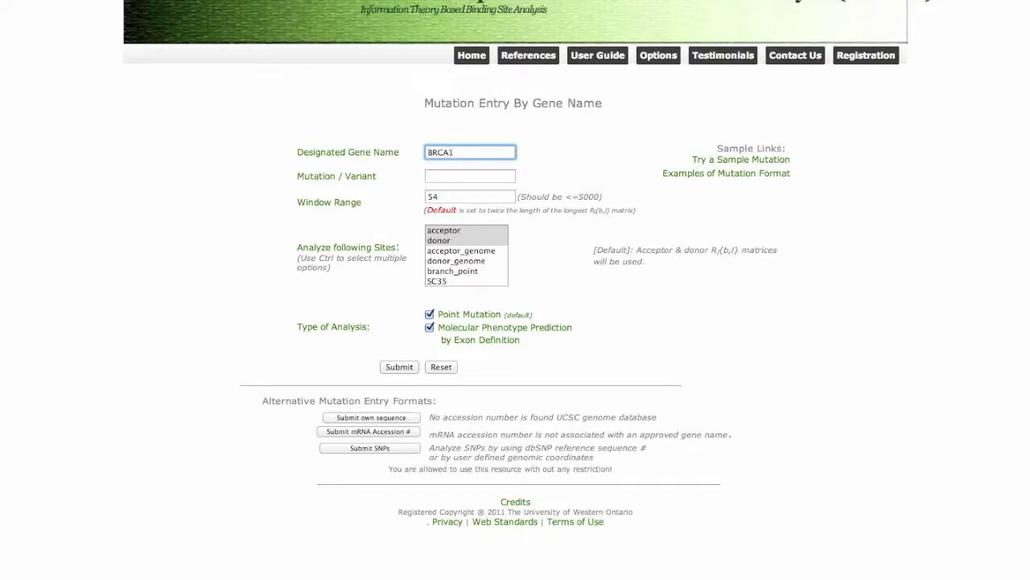
pyautogui.click(471, 175)
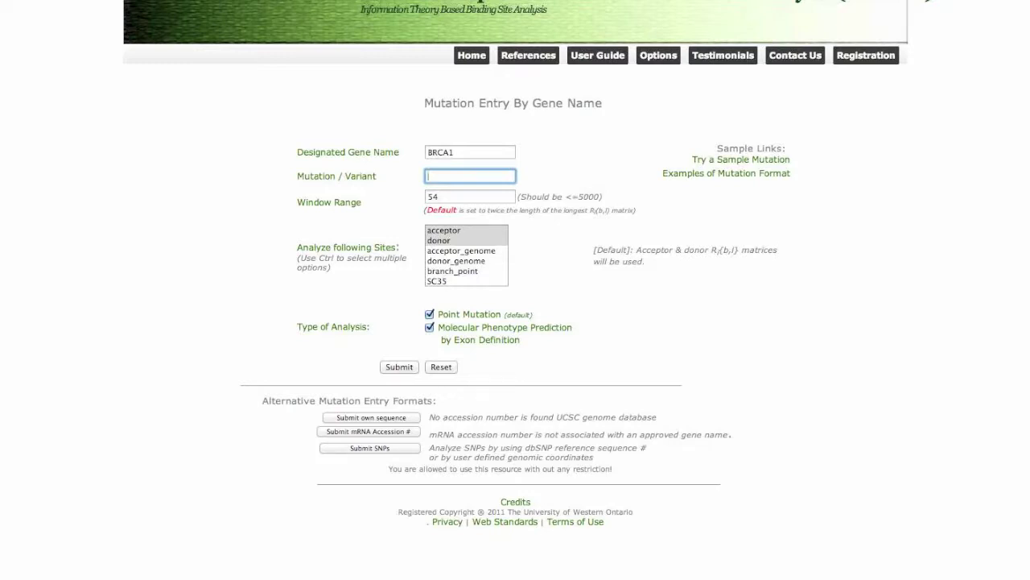
# Try the genomic notation g.41209068G>A as the mutation, clearing the entry again.
pyautogui.write('g.41209068G>A')
pyautogui.press('BackSpace')
pyautogui.press('BackSpace')
pyautogui.press('BackSpace')
pyautogui.press('BackSpace')
pyautogui.press('BackSpace')
pyautogui.press('BackSpace')
pyautogui.press('BackSpace')
pyautogui.press('BackSpace')
pyautogui.press('BackSpace')
pyautogui.press('BackSpace')
pyautogui.press('BackSpace')
pyautogui.press('BackSpace')
pyautogui.press('BackSpace')
# Try the intronic notation IVS19+1G>A as the mutation, clearing the entry again.
pyautogui.write('IVS19+1')
pyautogui.write('G>A')
pyautogui.press('BackSpace')
pyautogui.press('BackSpace')
pyautogui.press('BackSpace')
pyautogui.press('BackSpace')
pyautogui.press('BackSpace')
pyautogui.press('BackSpace')
pyautogui.press('BackSpace')
pyautogui.press('BackSpace')
pyautogui.press('BackSpace')
pyautogui.press('BackSpace')
# Enter c.5277+1G>A as the mutation and set the window range to 200.
pyautogui.write('c.5277+1G>A')
pyautogui.press('Tab')
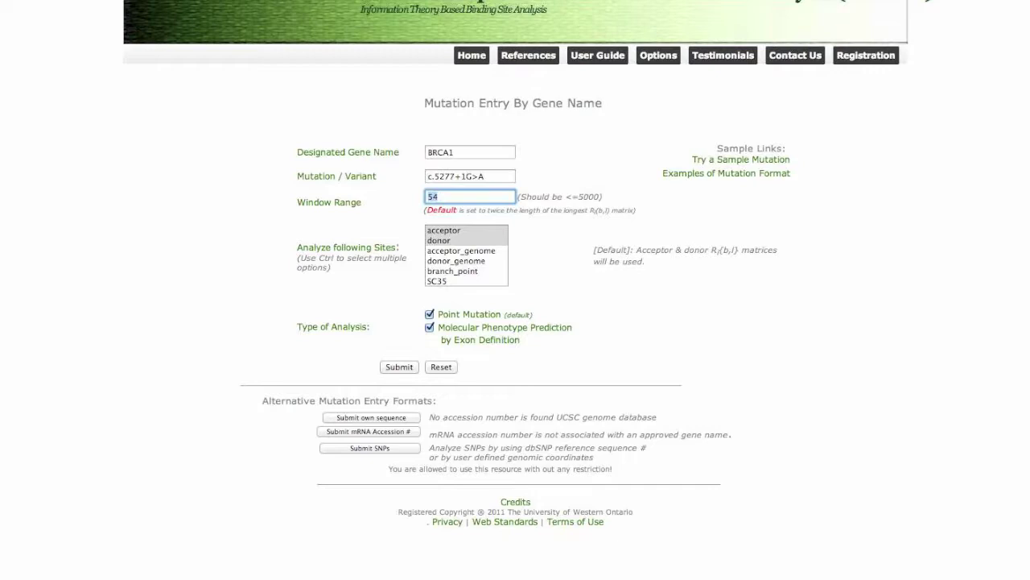
pyautogui.write('200')
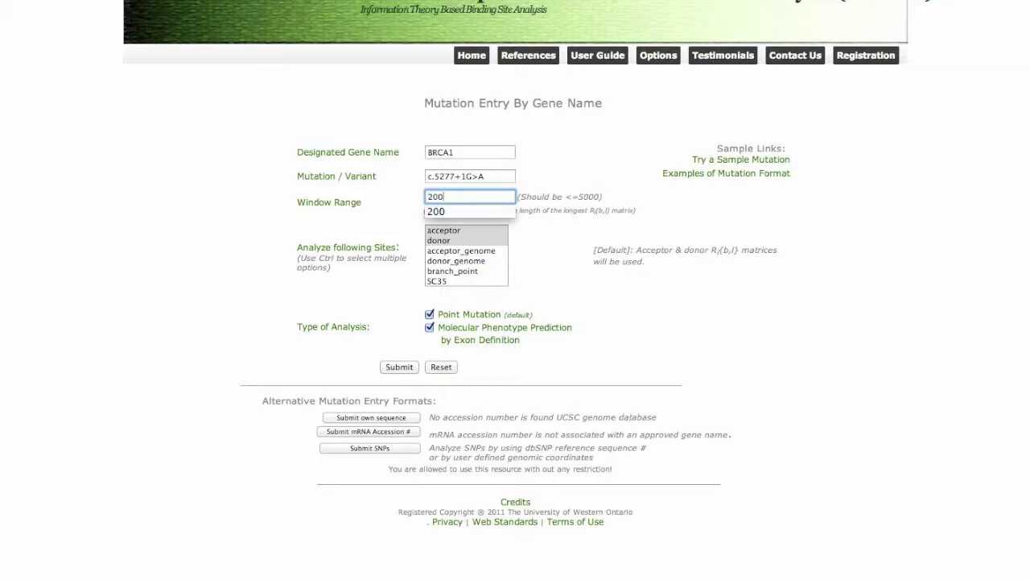
pyautogui.click(539, 181)
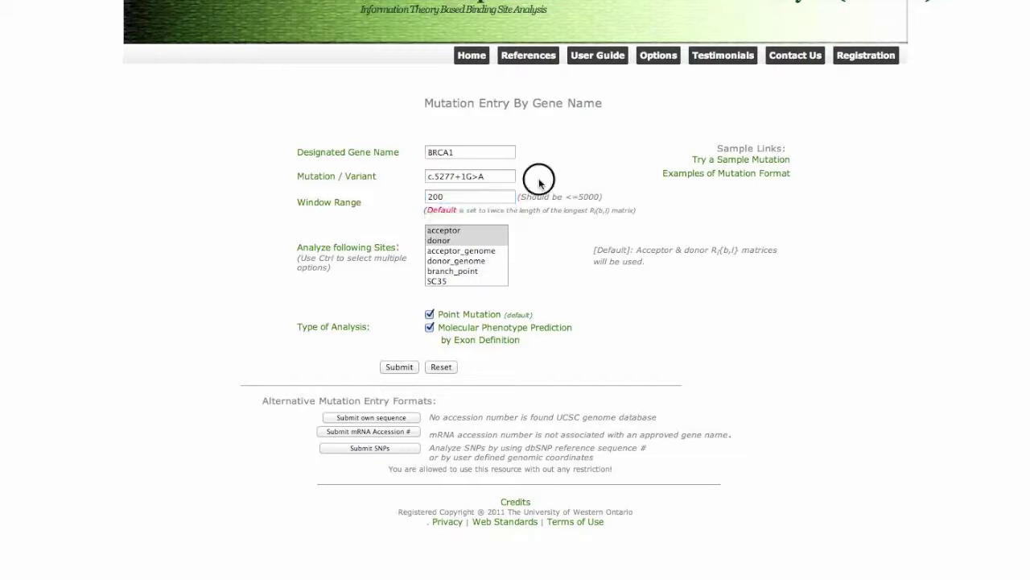
# Look through the binding site types available for the analysis.
pyautogui.click(439, 259)
pyautogui.press('Down')
pyautogui.press('Down')
pyautogui.press('Down')
pyautogui.press('Down')
pyautogui.press('Down')
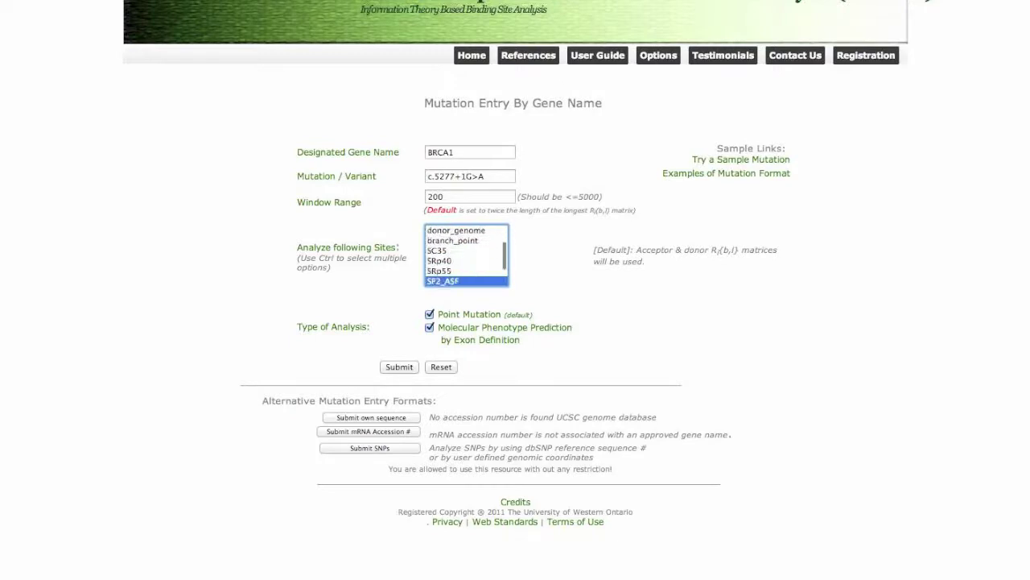
pyautogui.press('Up')
pyautogui.press('Up')
pyautogui.press('Up')
pyautogui.press('Down')
pyautogui.press('Down')
pyautogui.press('Down')
pyautogui.press('Down')
pyautogui.press('Down')
pyautogui.press('Up')
pyautogui.press('Up')
pyautogui.press('Down')
pyautogui.press('Down')
pyautogui.press('Down')
pyautogui.press('Up')
pyautogui.press('Down')
pyautogui.press('Up')
pyautogui.press('Up')
pyautogui.press('Up')
pyautogui.press('Up')
pyautogui.press('Up')
pyautogui.press('Up')
pyautogui.press('Up')
pyautogui.press('Up')
pyautogui.press('Up')
pyautogui.press('Up')
pyautogui.press('Up')
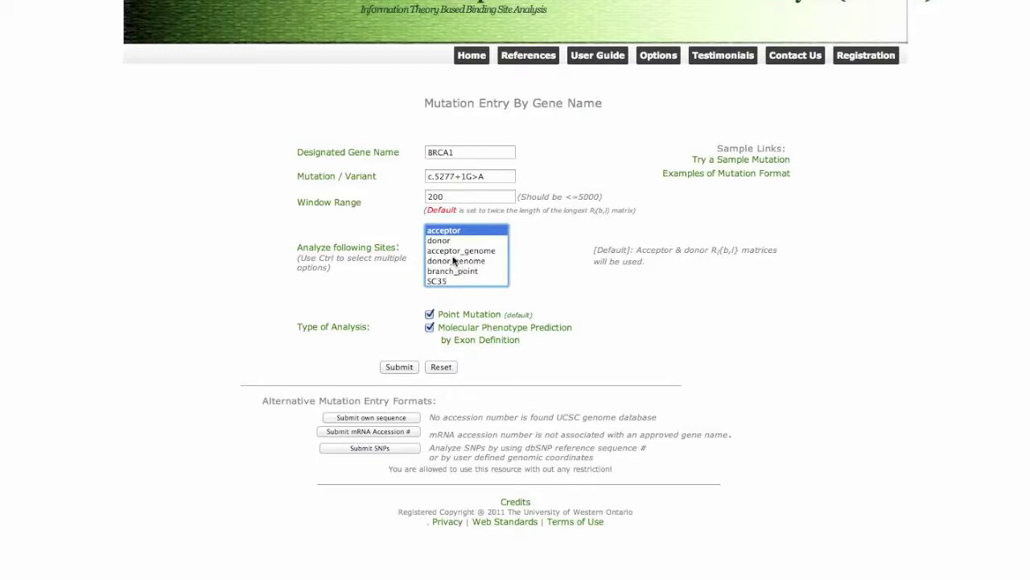
# Include the acceptor, donor, acceptor_genome and donor_genome sites in the analysis and submit the mutation.
pyautogui.moveTo(447, 263); pyautogui.dragTo(447, 231)
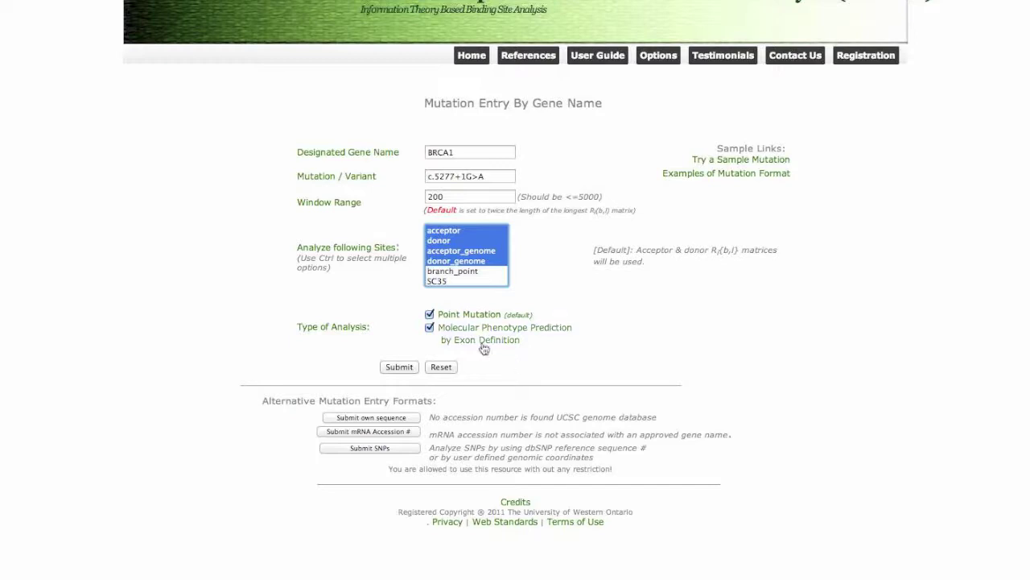
pyautogui.click(400, 366)
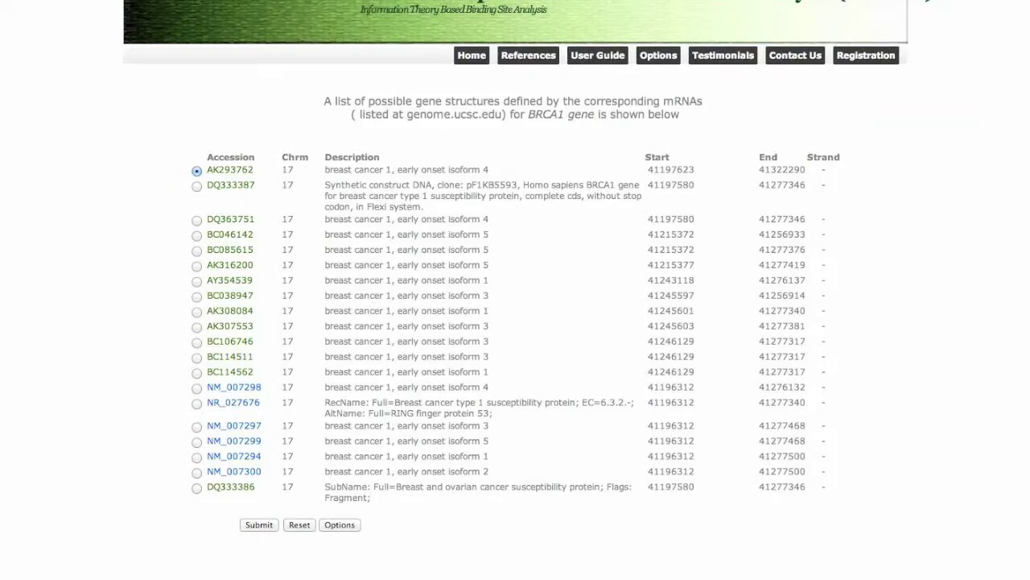
# Choose accession NM_007294 as the gene structure and run the analysis with the default options.
pyautogui.click(197, 457)
pyautogui.click(339, 525)
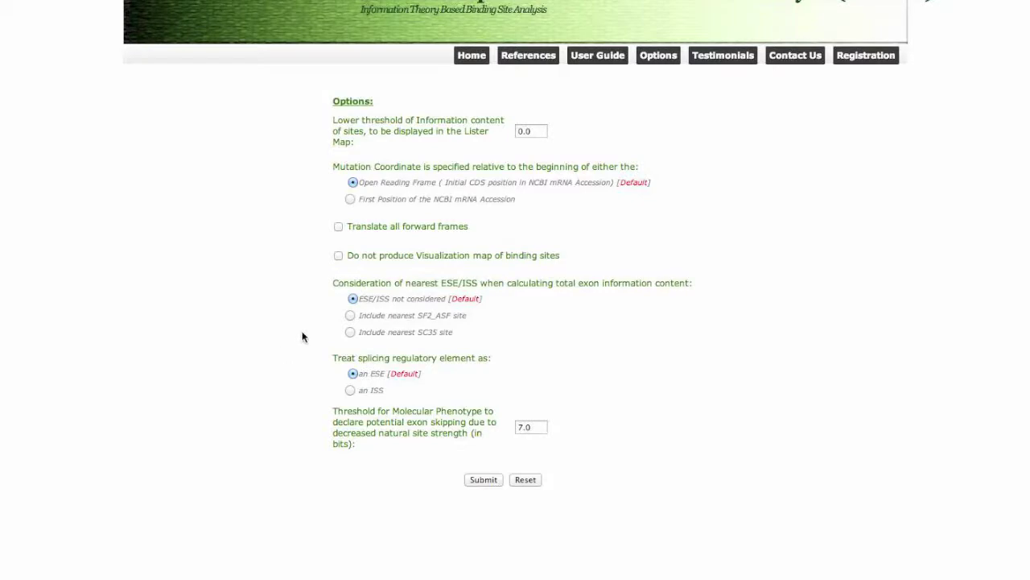
pyautogui.click(475, 481)
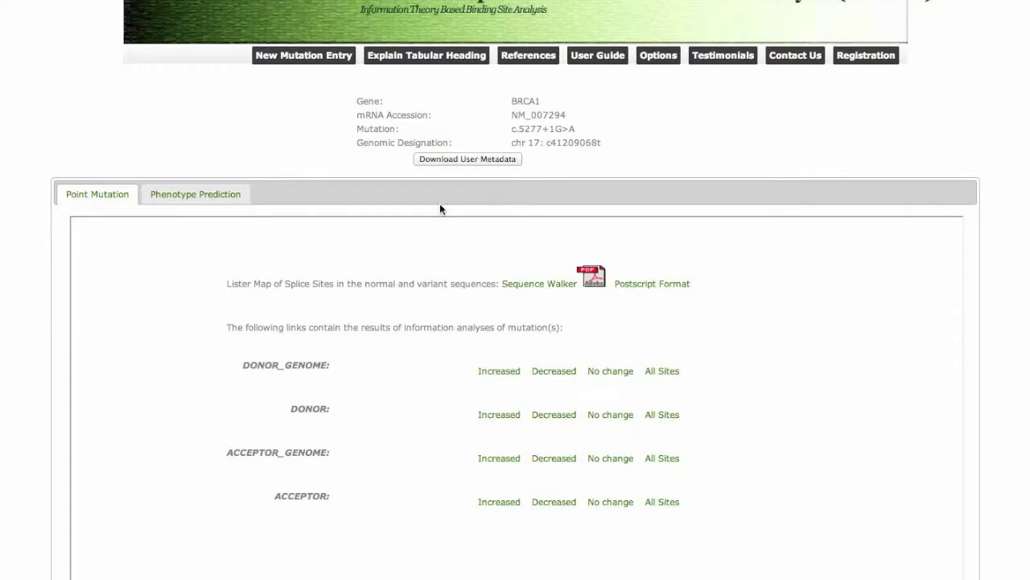
# Examine the point mutation results for all DONOR_GENOME sites and return to the results overview.
pyautogui.click(663, 379)
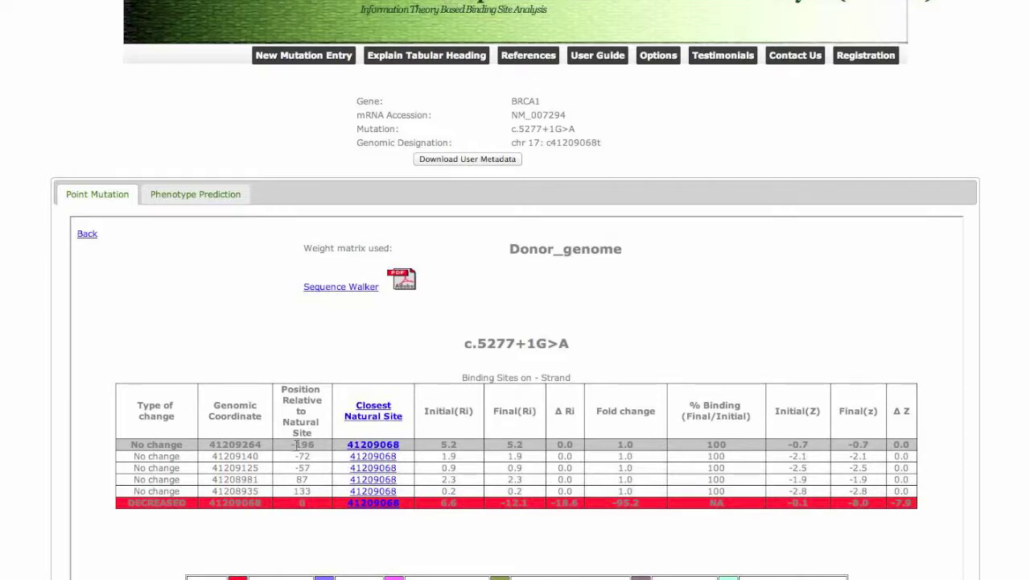
pyautogui.scroll(-1, 296, 444)
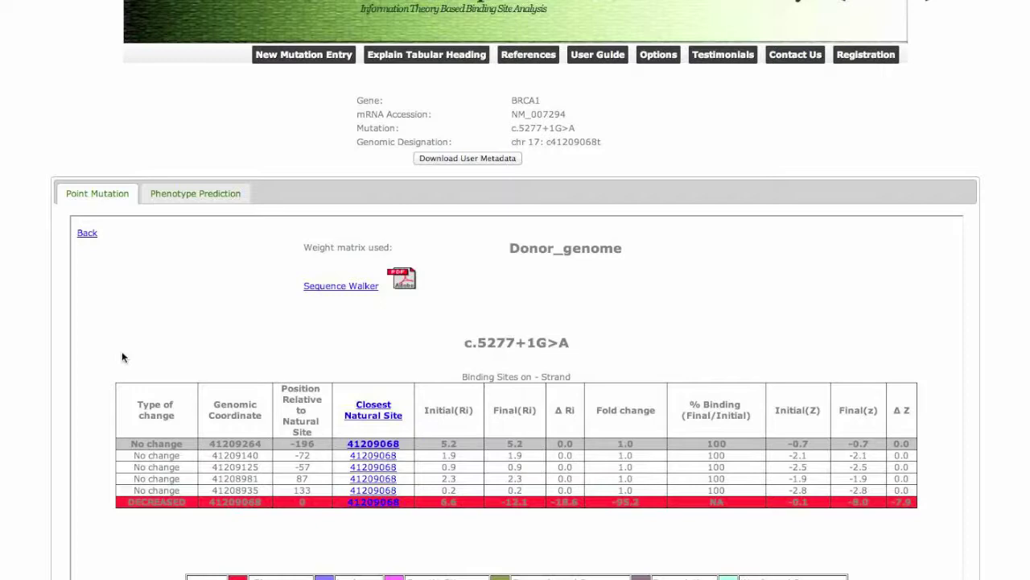
pyautogui.click(87, 233)
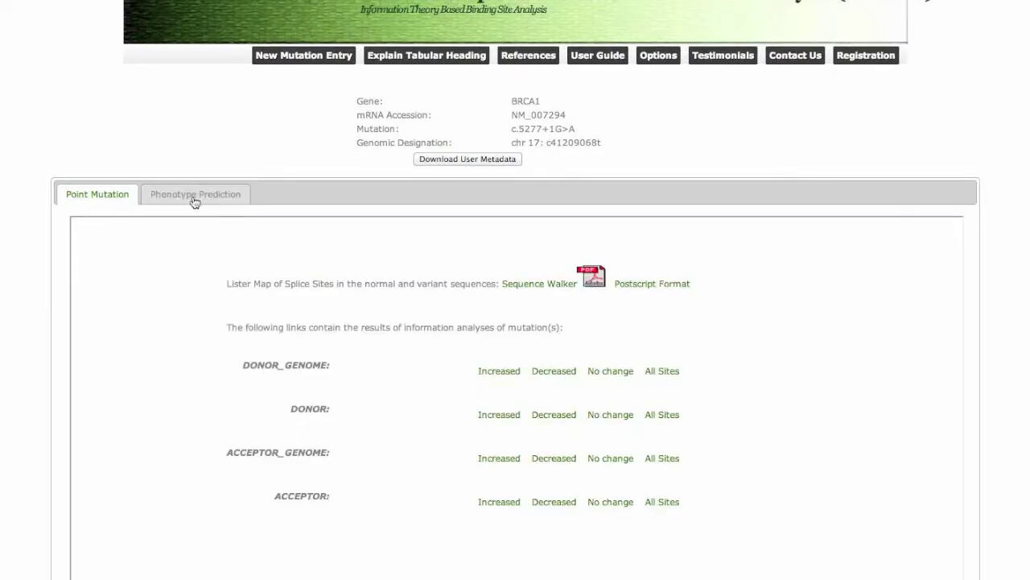
# Review the phenotype prediction's table of prospective functional isoforms and the isoform structure diagram.
pyautogui.click(195, 200)
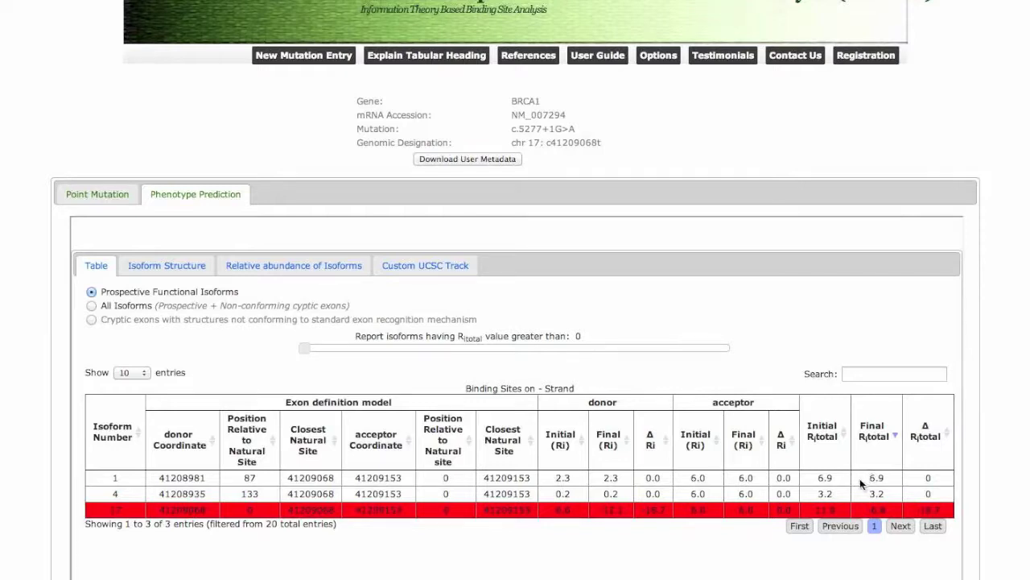
pyautogui.click(166, 265)
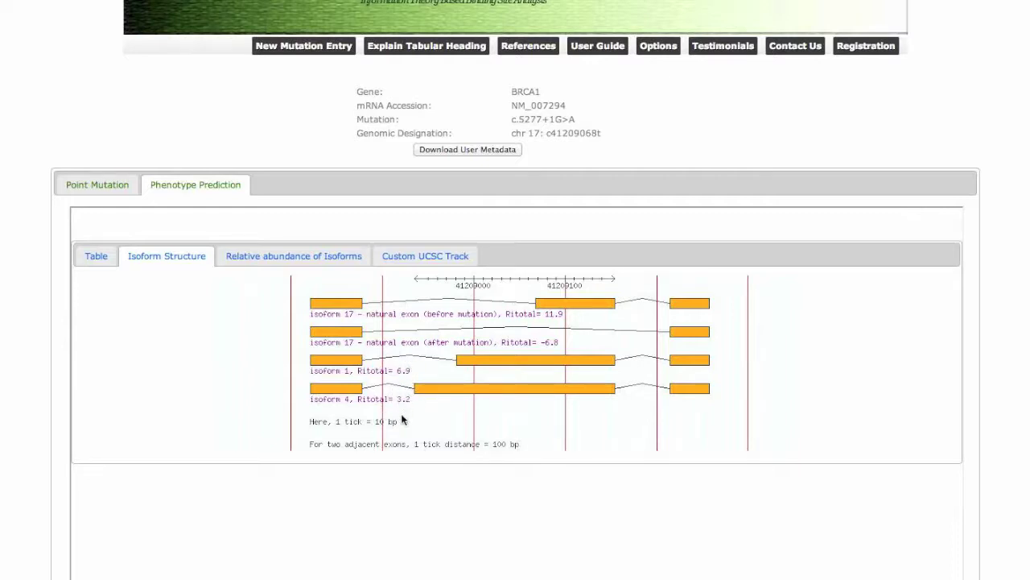
# Examine the relative abundance plots of the isoforms before and after the mutation.
pyautogui.click(326, 255)
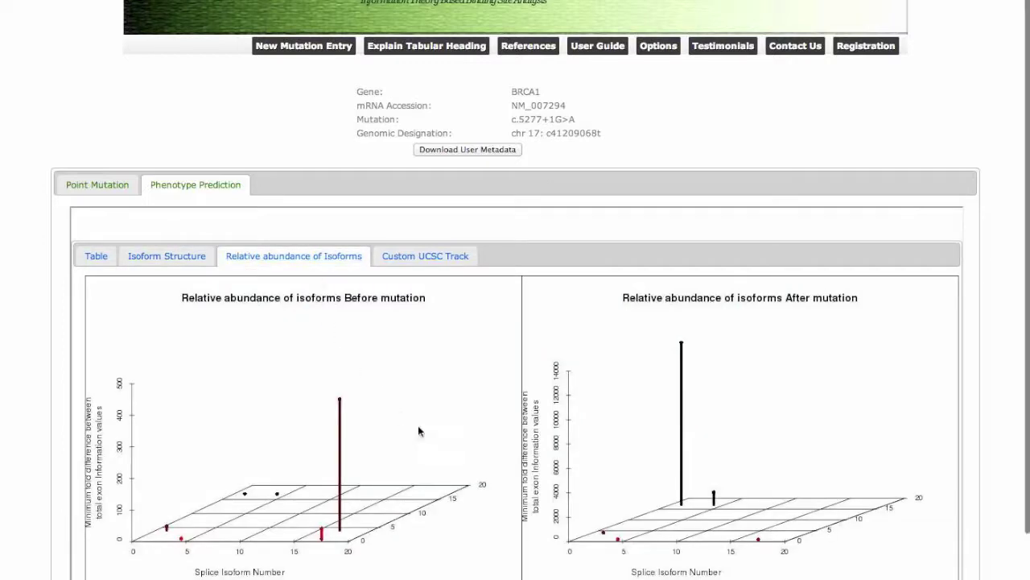
pyautogui.scroll(-2, 418, 425)
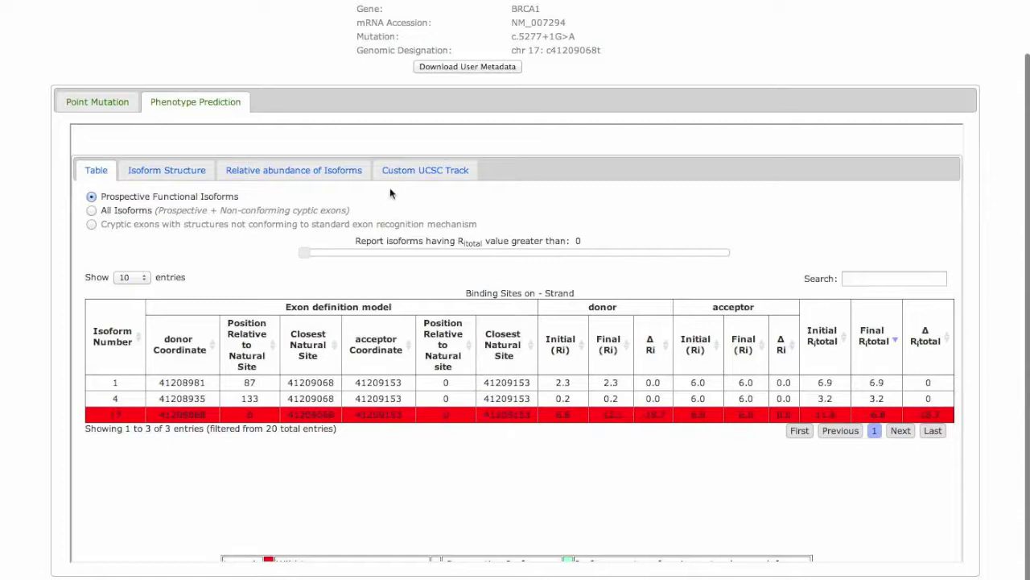
pyautogui.click(324, 169)
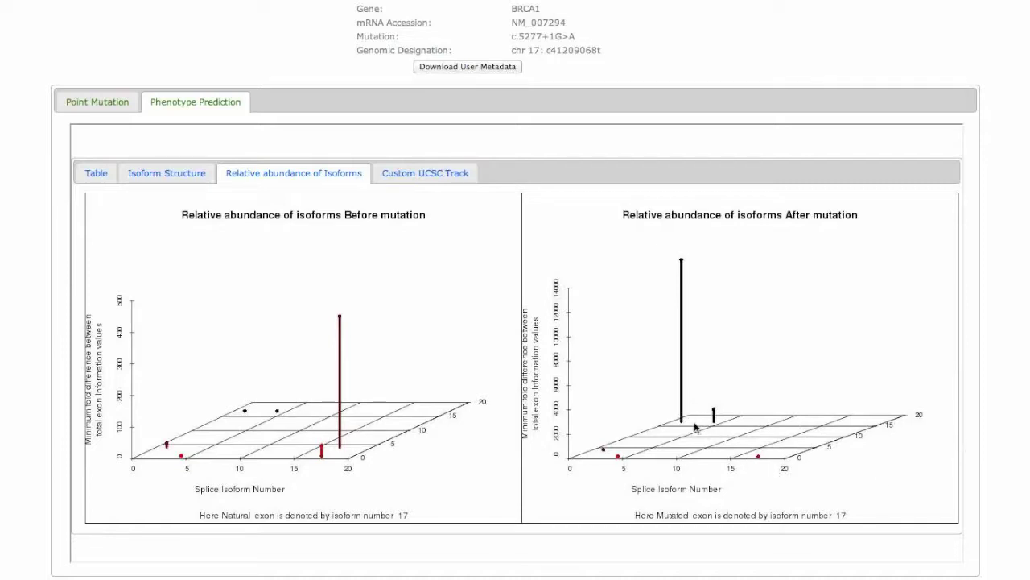
# Open the custom UCSC tracks in the genome browser and examine the predicted isoform tracks alongside the BRCA1 gene tracks.
pyautogui.click(394, 169)
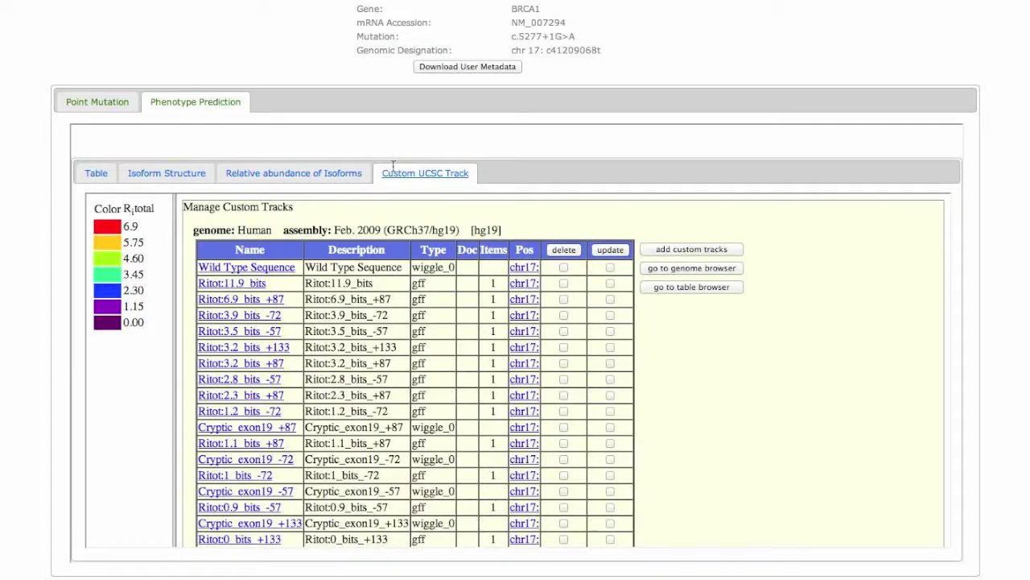
pyautogui.click(702, 269)
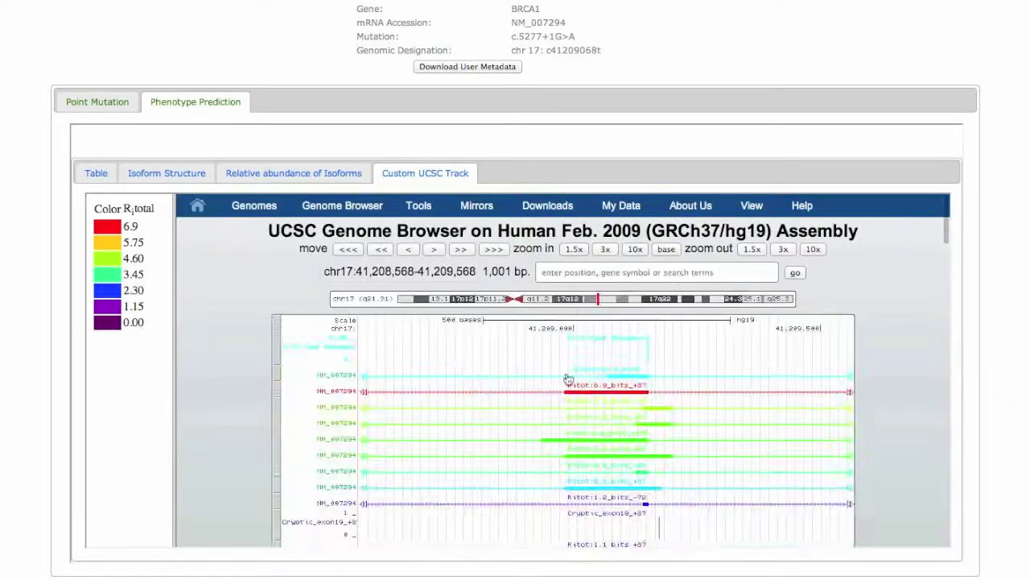
pyautogui.scroll(2, 895, 384)
pyautogui.scroll(-3, 902, 380)
pyautogui.scroll(-3, 902, 379)
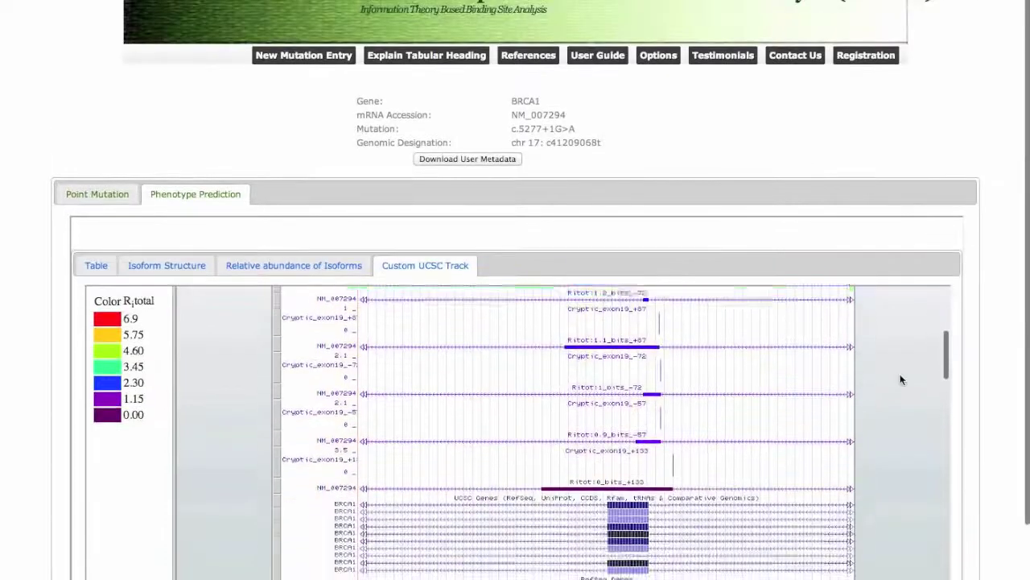
pyautogui.scroll(-2, 1024, 379)
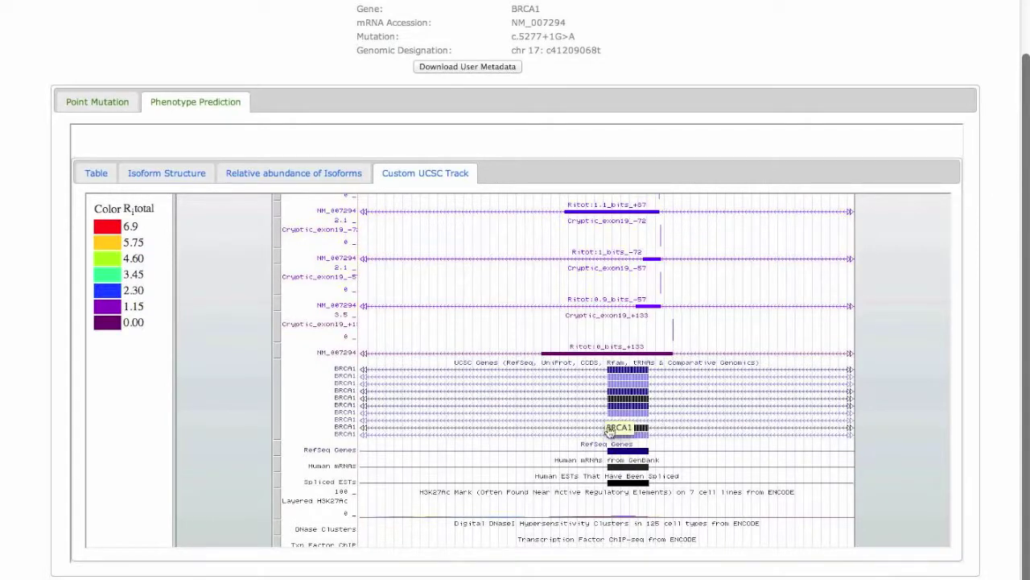
pyautogui.scroll(5, 789, 391)
pyautogui.scroll(5, 788, 391)
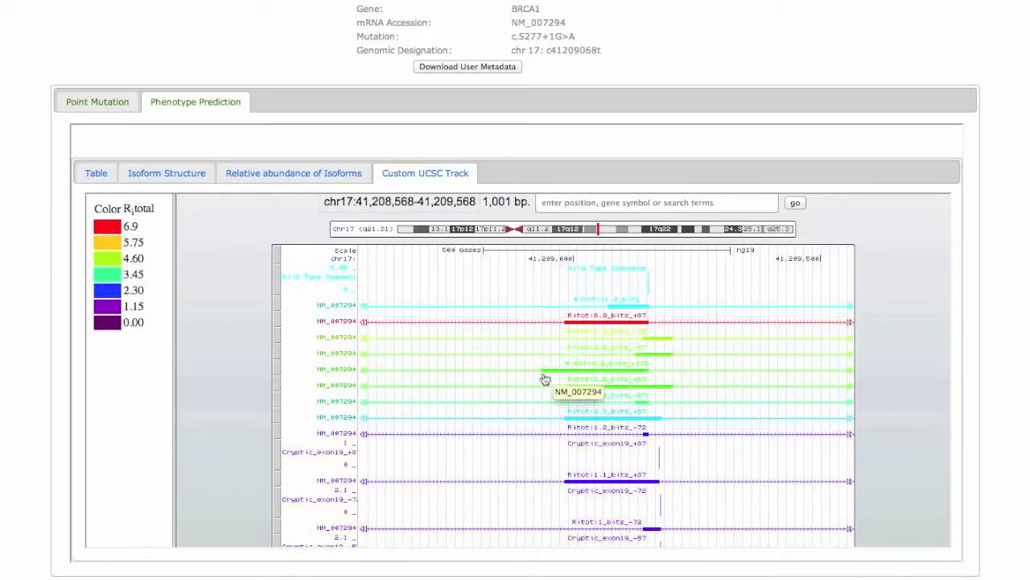
pyautogui.scroll(5, 926, 246)
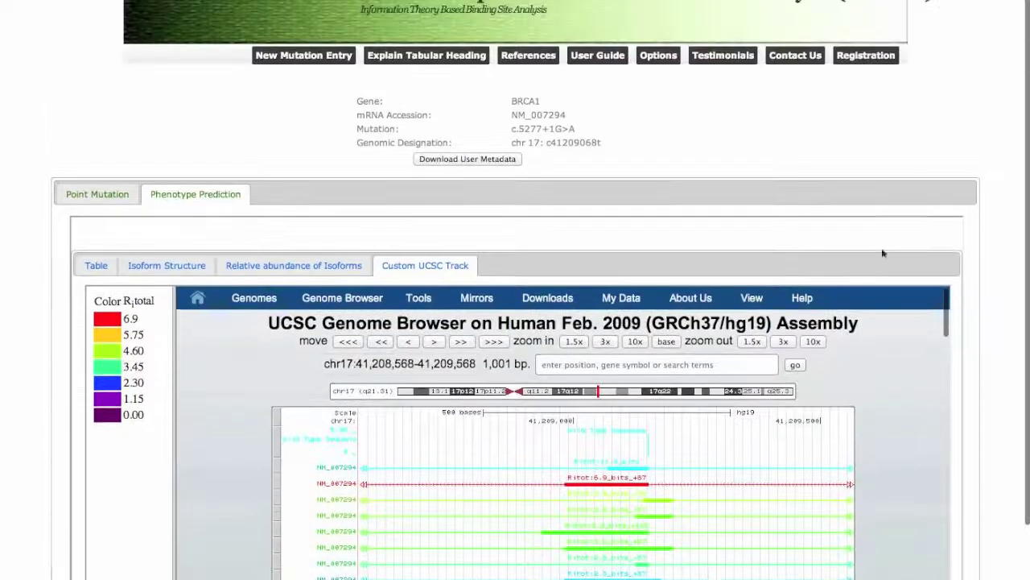